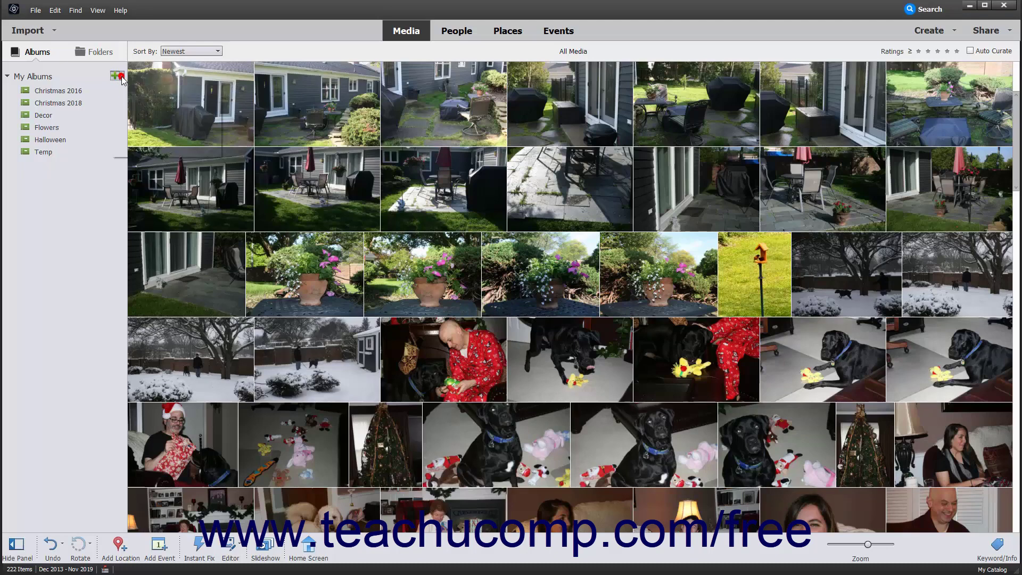
# - Create a new album category named Holidays with parent None (Top Level)
pyautogui.click(122, 77)
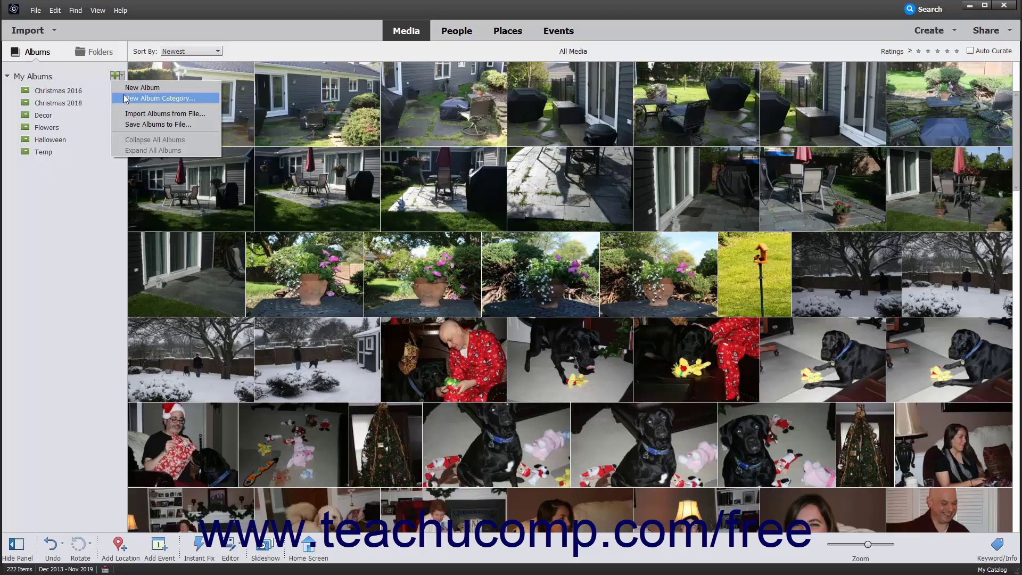
pyautogui.click(125, 99)
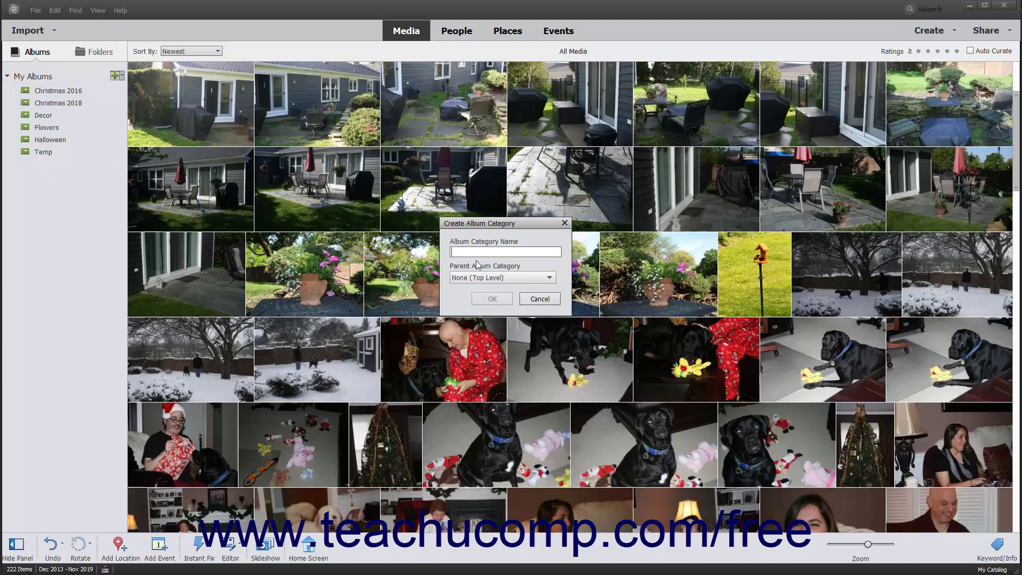
pyautogui.write('Holidays')
pyautogui.click(547, 280)
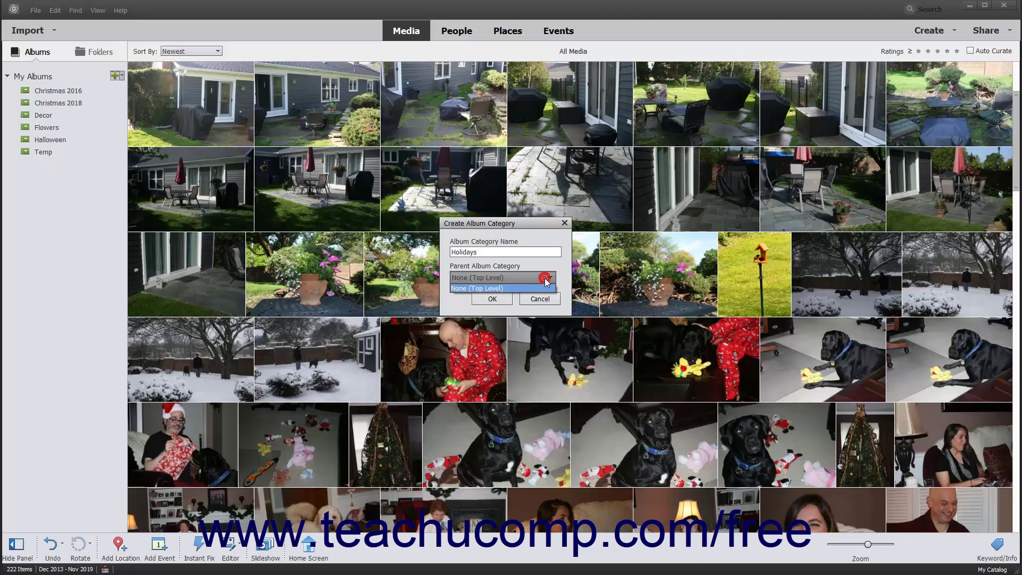
pyautogui.click(547, 280)
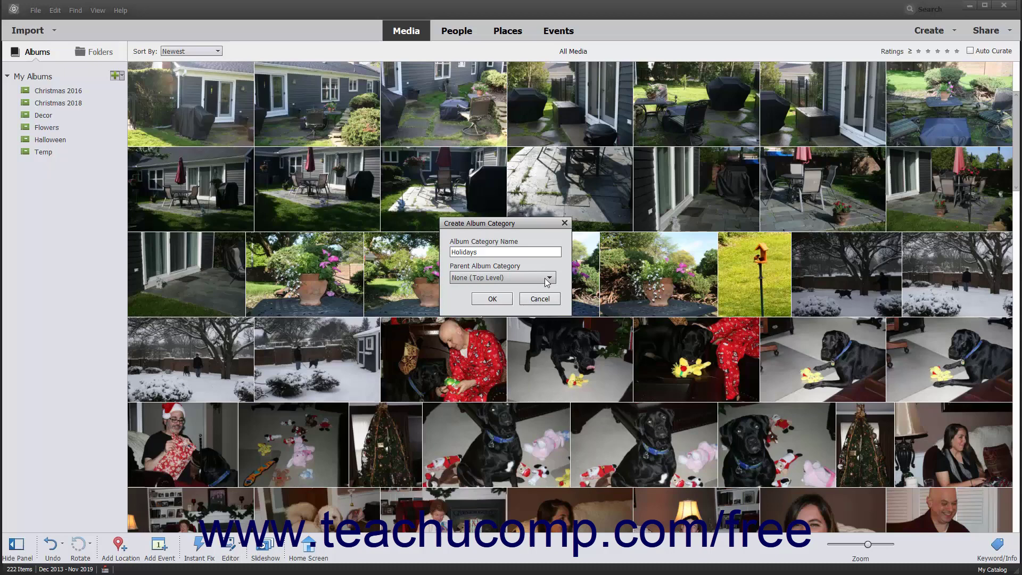
pyautogui.click(489, 300)
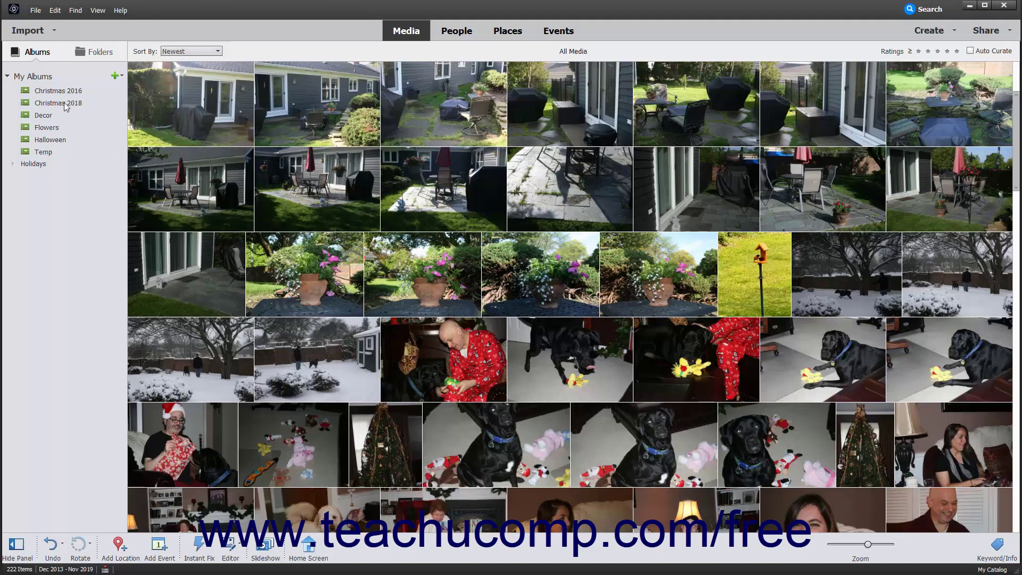
# - Drag the Christmas 2018 and Christmas 2016 albums into the Holidays category
pyautogui.moveTo(65, 106); pyautogui.dragTo(49, 167)
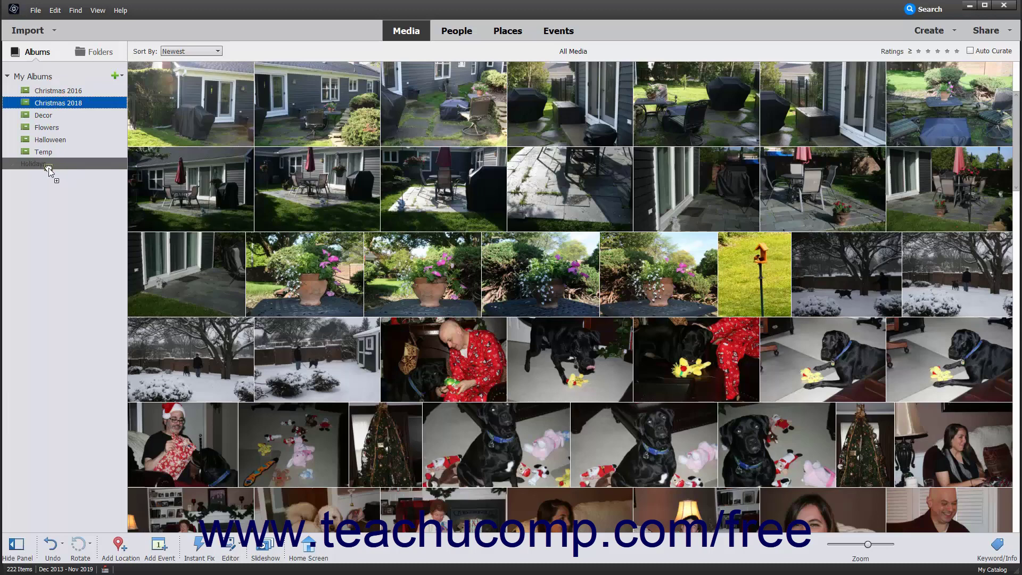
pyautogui.moveTo(49, 168); pyautogui.dragTo(49, 167)
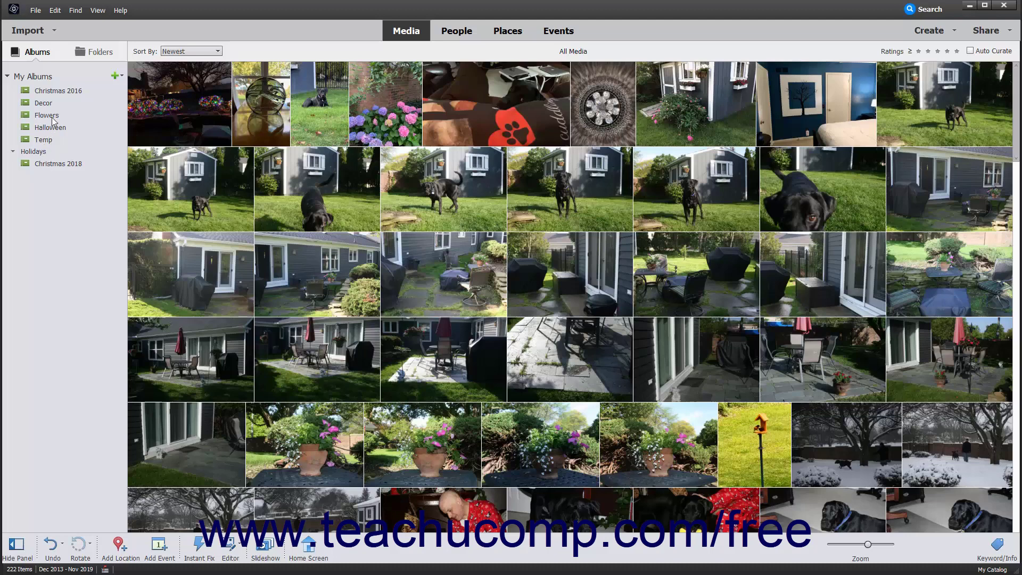
pyautogui.click(60, 91)
pyautogui.moveTo(68, 102); pyautogui.dragTo(38, 151)
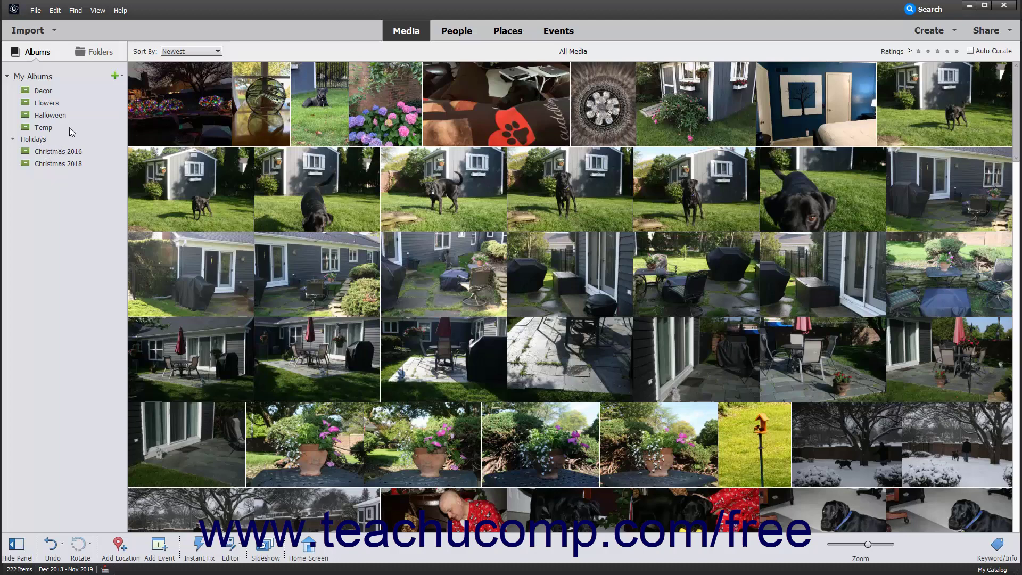
pyautogui.click(121, 77)
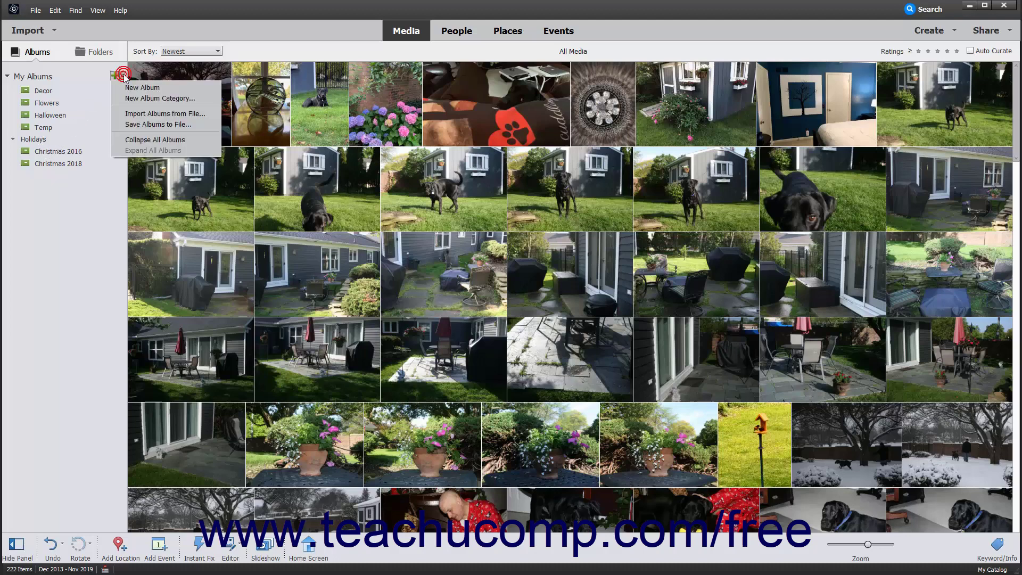
pyautogui.click(137, 141)
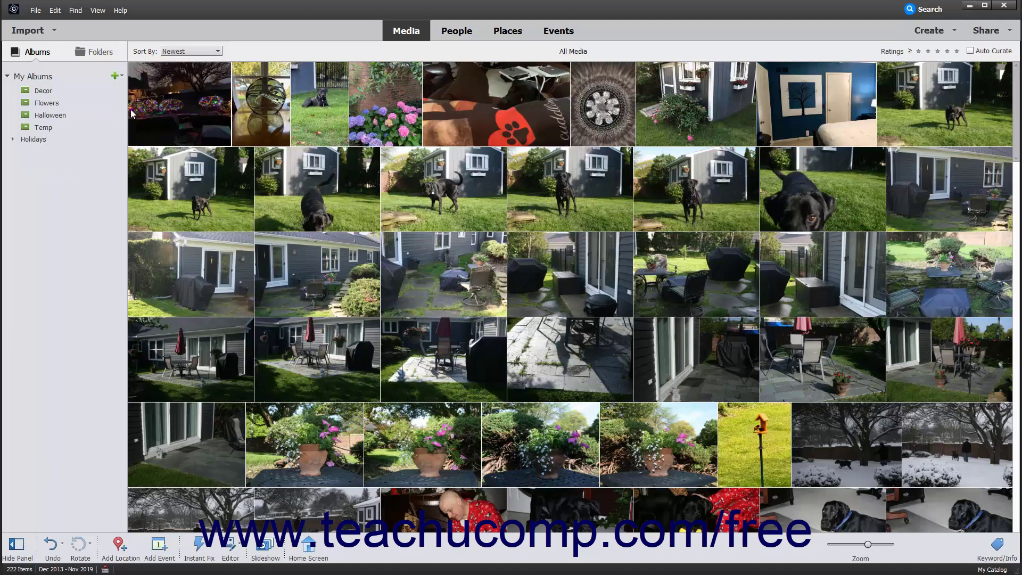
pyautogui.click(124, 81)
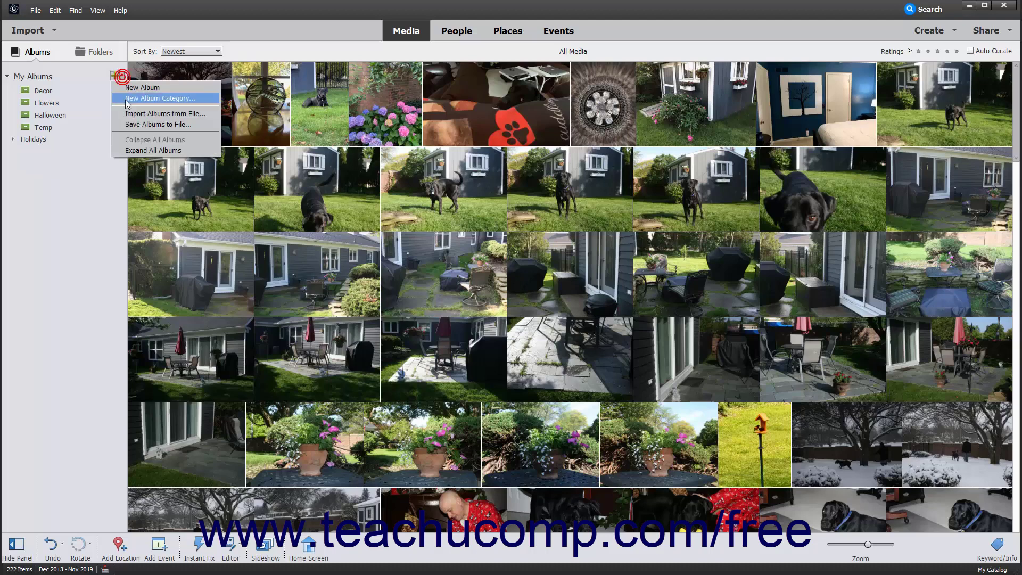
pyautogui.click(134, 151)
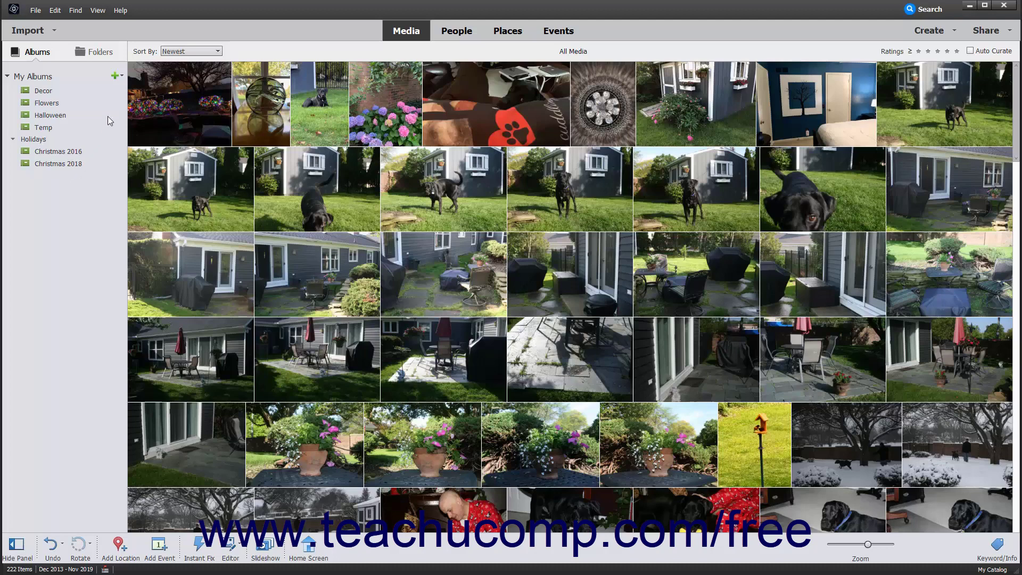
pyautogui.click(121, 78)
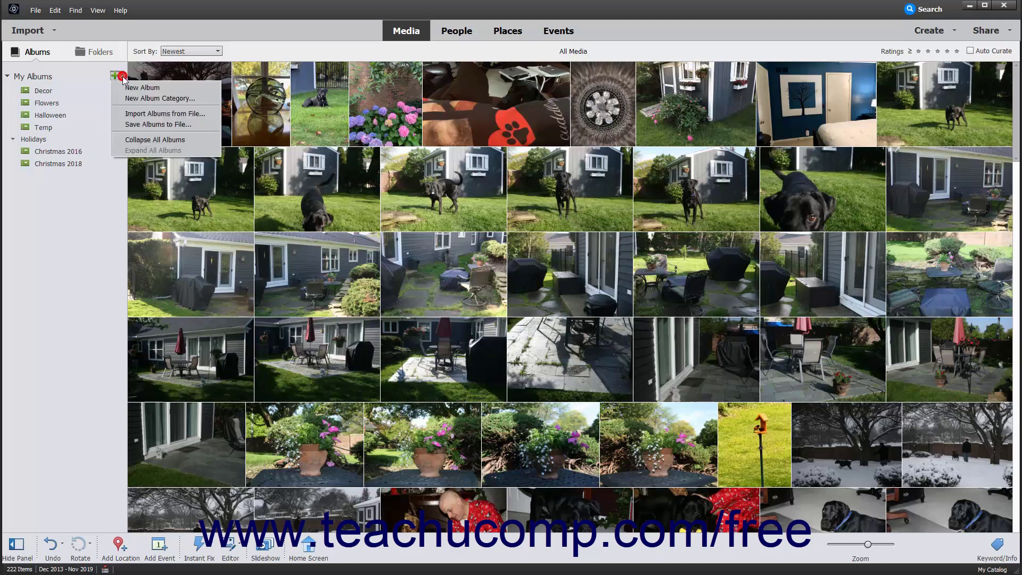
# - Export only the Holidays album category and save it as Albums.xml in Documents
pyautogui.click(129, 125)
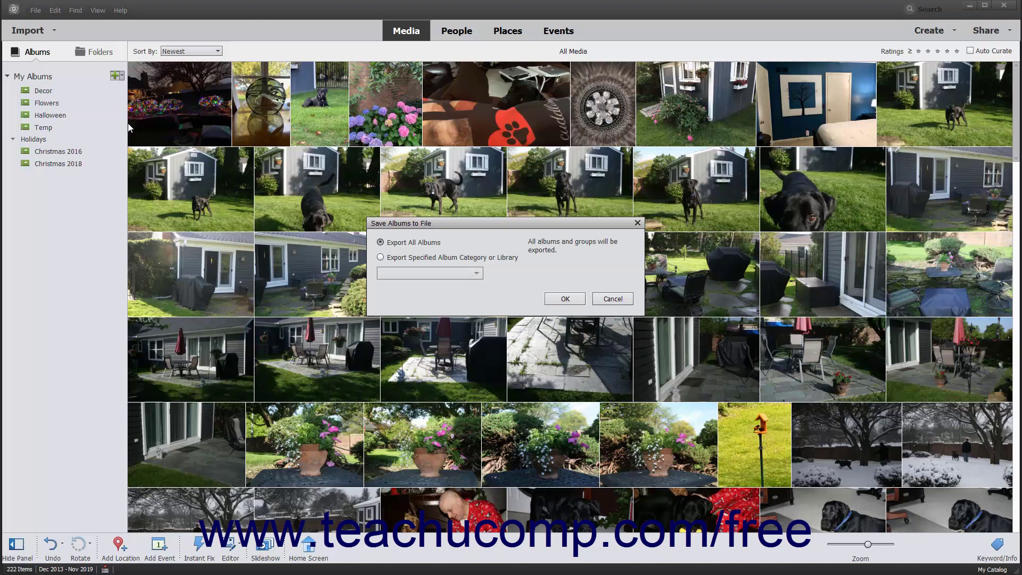
pyautogui.click(388, 242)
pyautogui.click(393, 257)
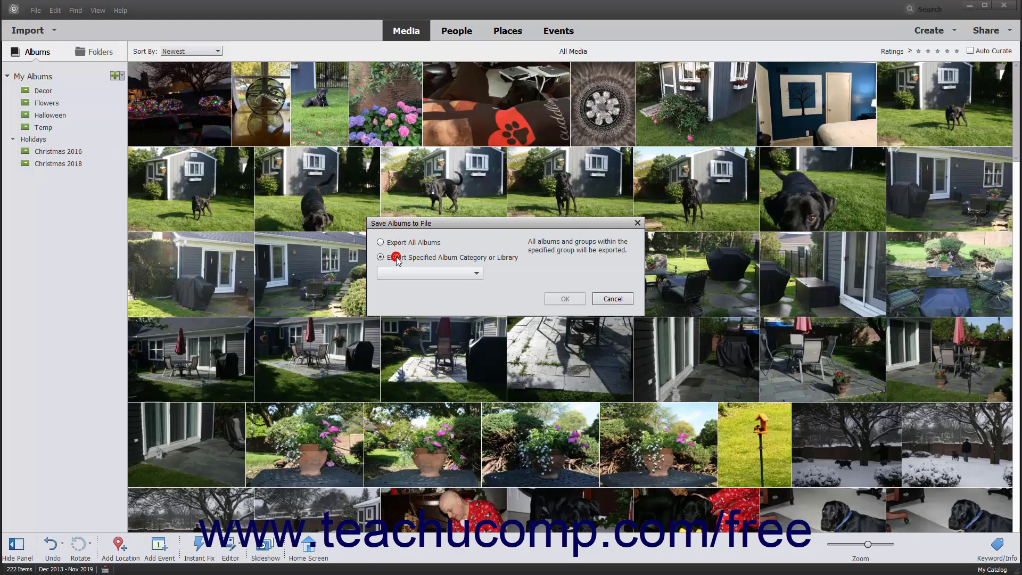
pyautogui.click(478, 273)
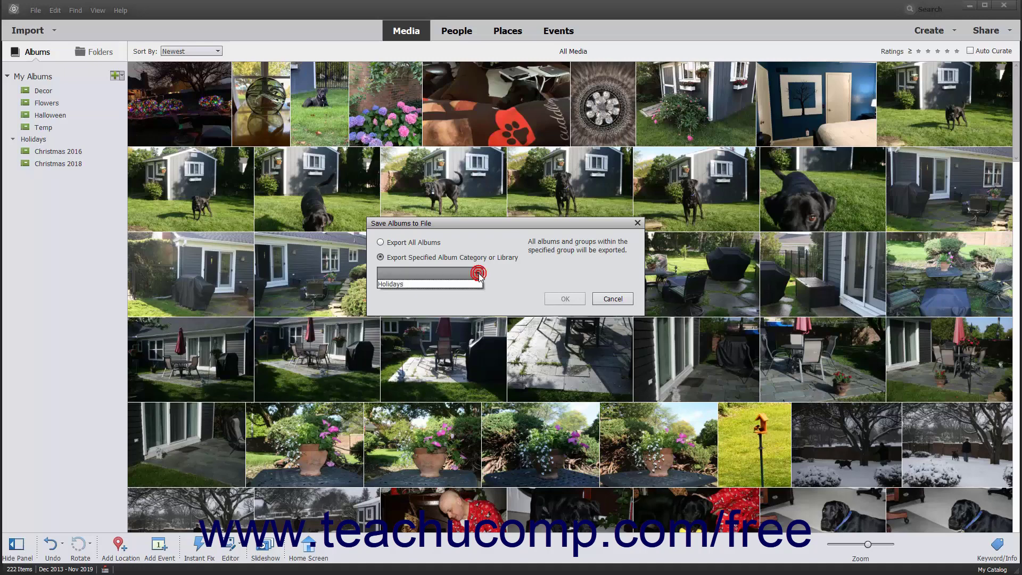
pyautogui.click(473, 284)
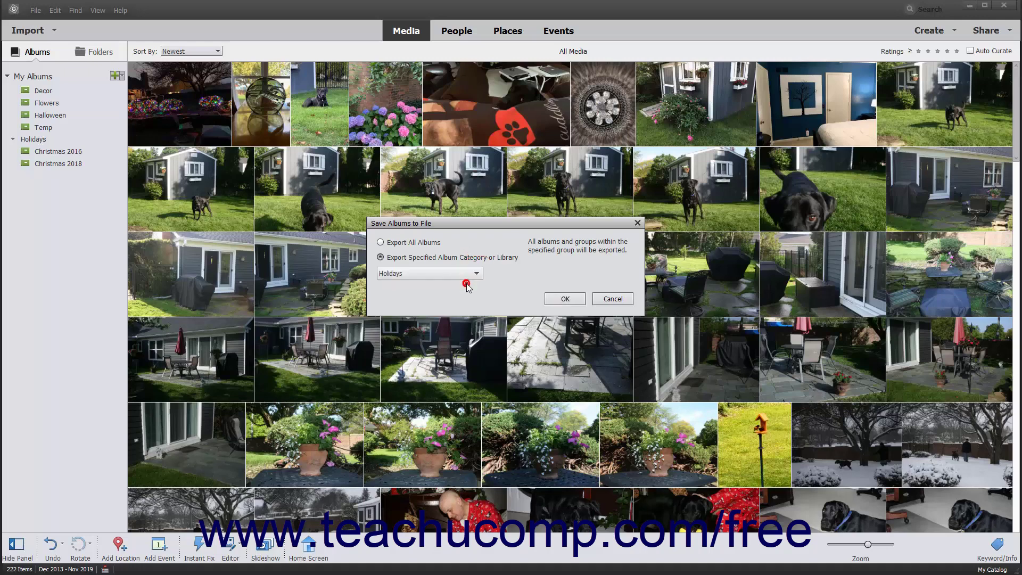
pyautogui.click(565, 298)
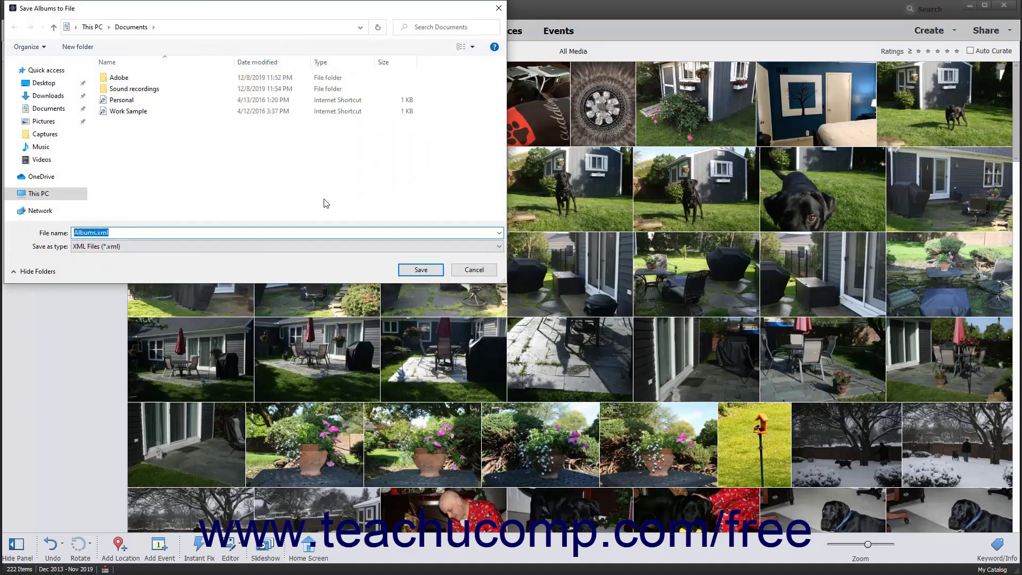
pyautogui.click(111, 232)
pyautogui.click(408, 270)
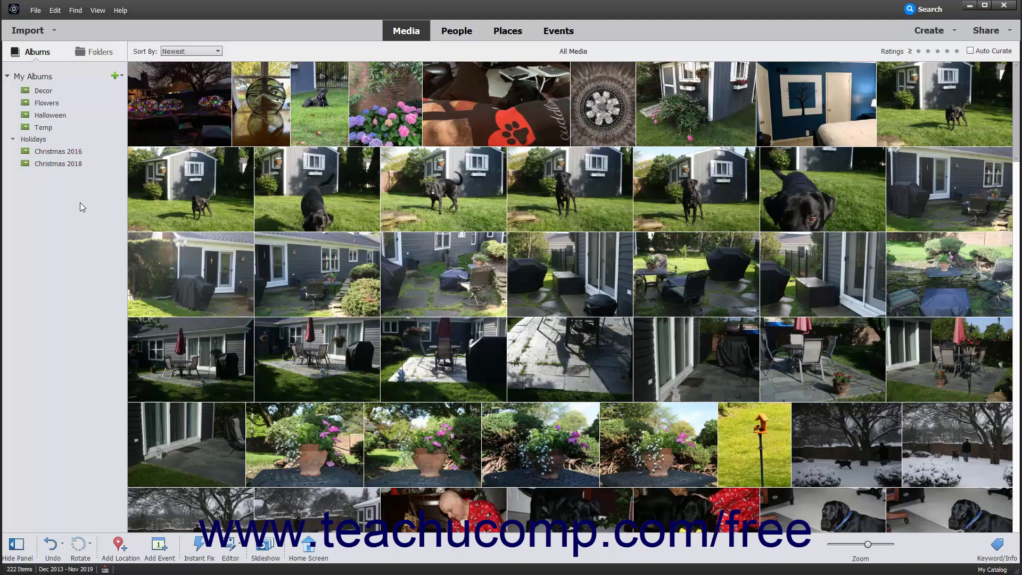
# - Import the album structure from Albums.xml, adding a second Holidays category
pyautogui.click(123, 77)
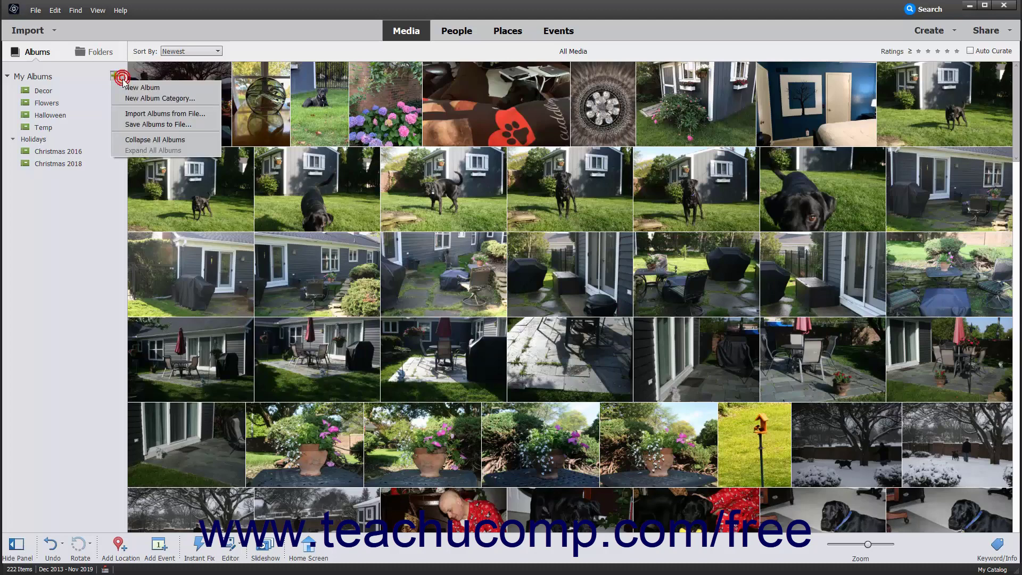
pyautogui.click(128, 114)
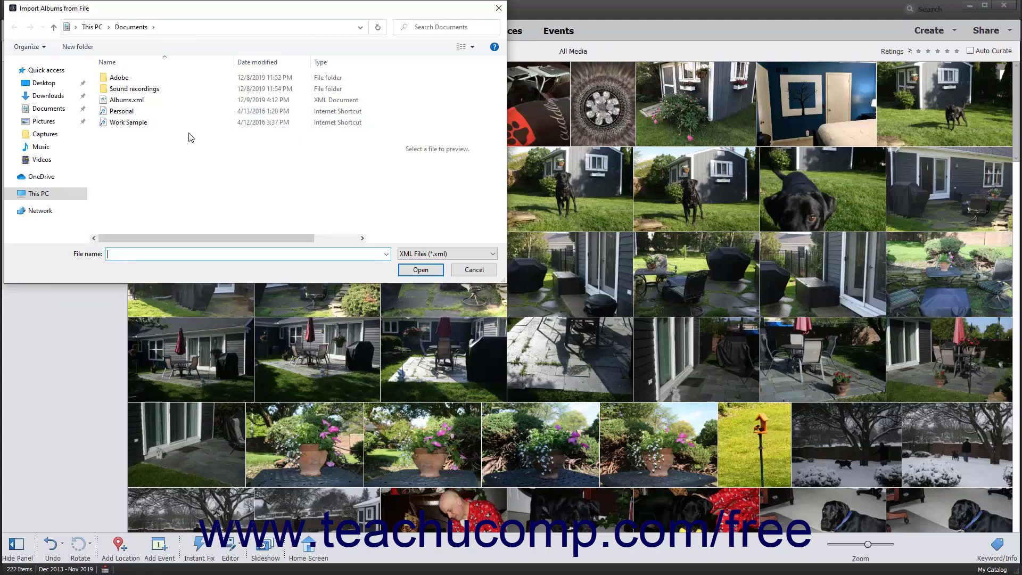
pyautogui.click(134, 100)
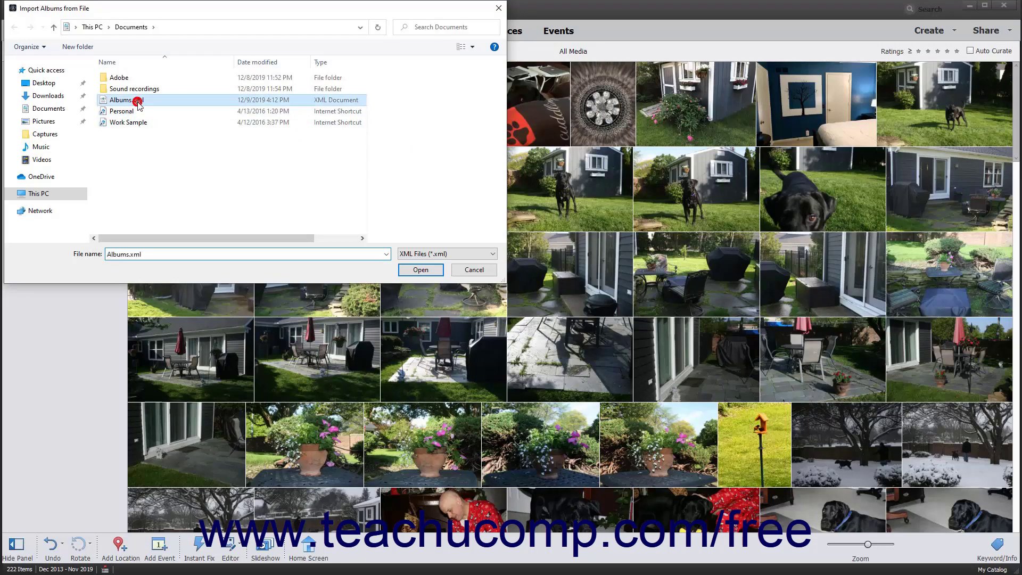
pyautogui.click(415, 270)
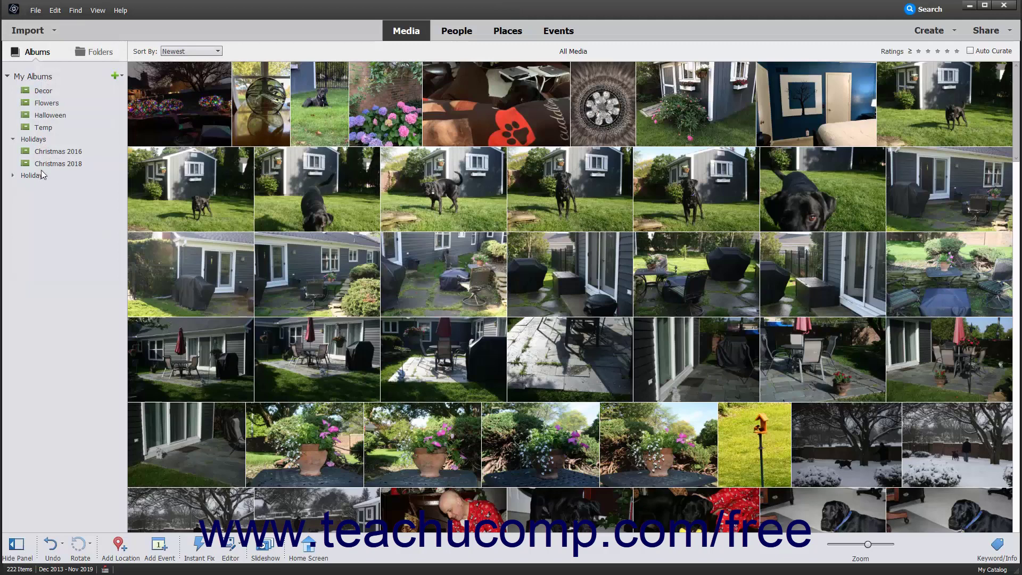
# - Open the Christmas 2018 album's settings and cancel without changes
pyautogui.rightClick(46, 166)
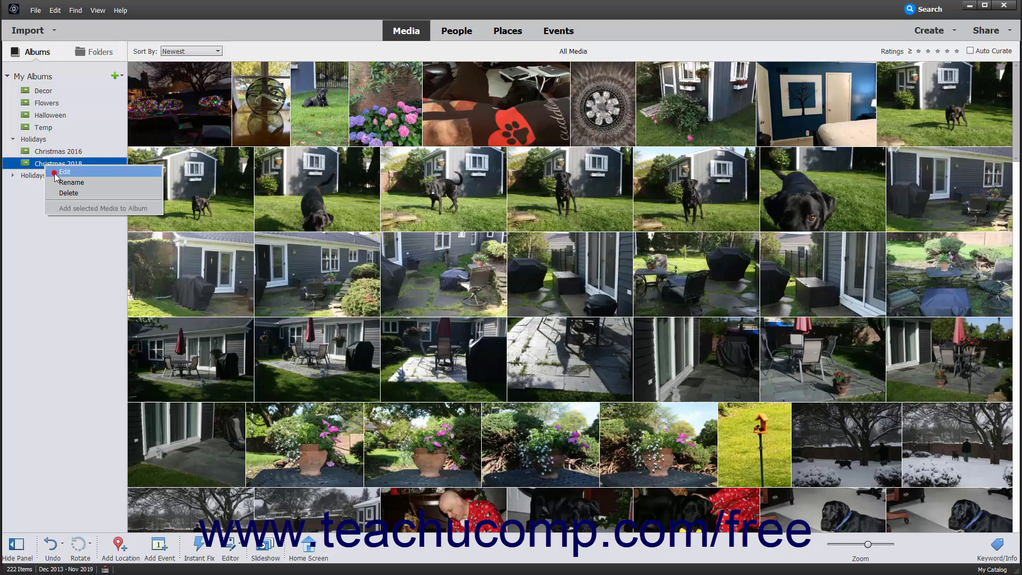
pyautogui.click(55, 173)
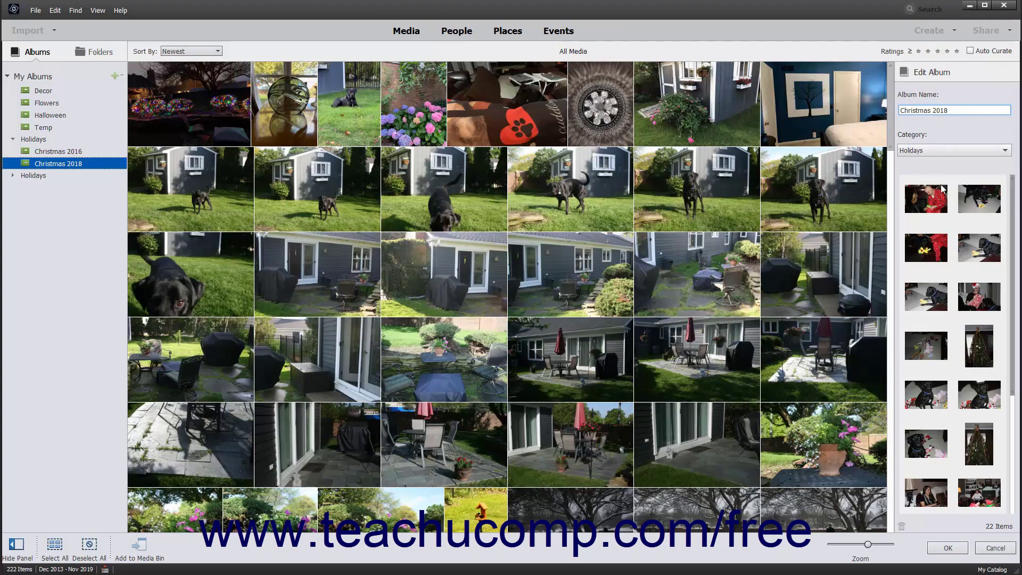
pyautogui.click(986, 551)
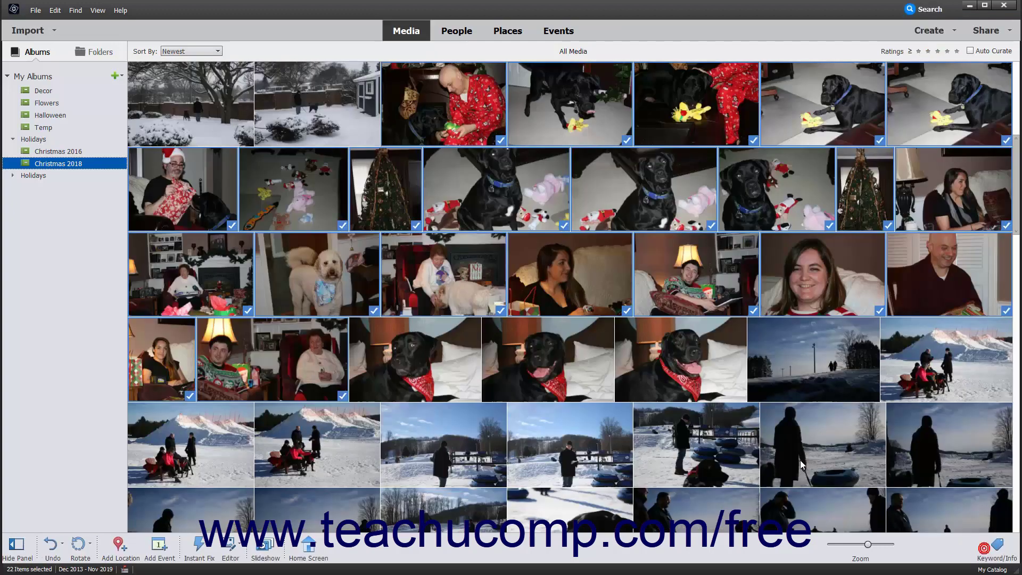
# - Open the imported Holidays category's settings and cancel without changes
pyautogui.rightClick(32, 180)
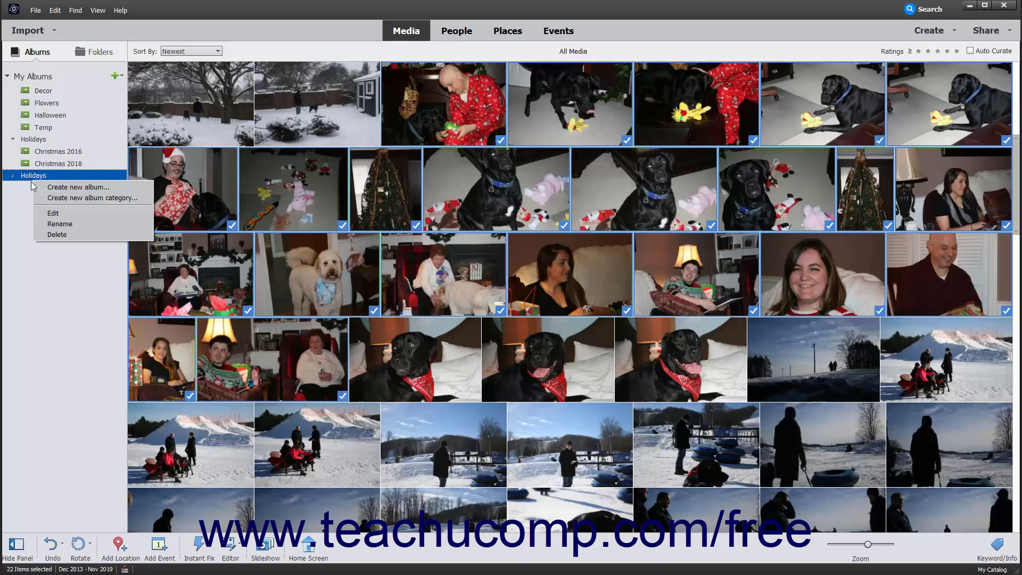
pyautogui.click(53, 214)
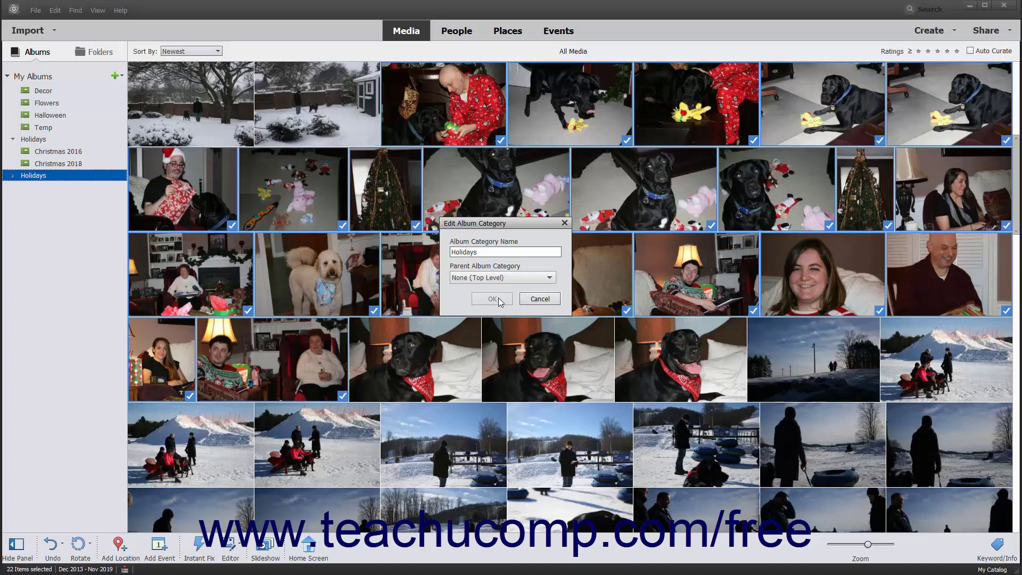
pyautogui.click(534, 296)
# - Rename the Halloween album to Halloween 2015 by appending 2015 to its name
pyautogui.rightClick(66, 115)
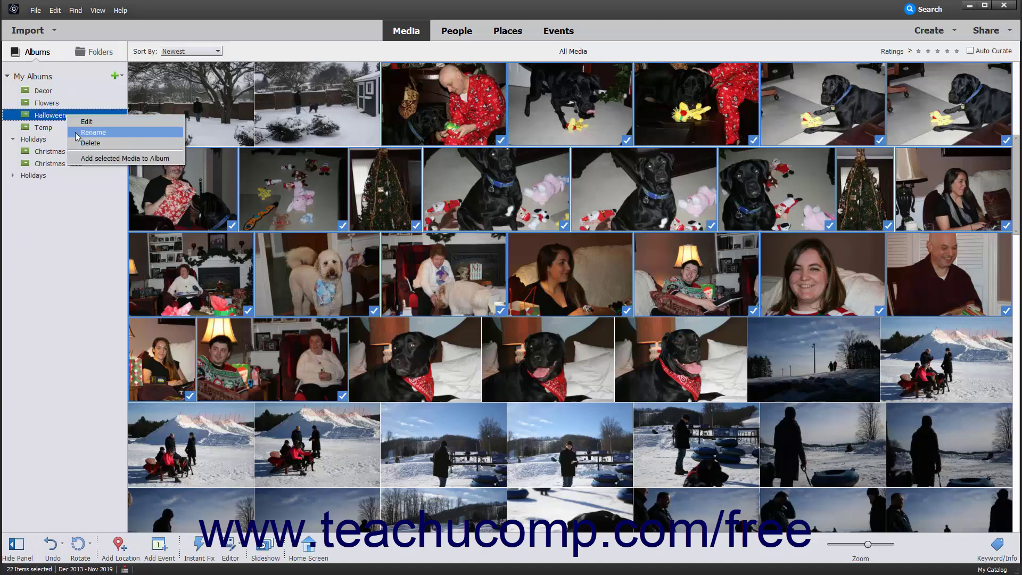
pyautogui.click(76, 136)
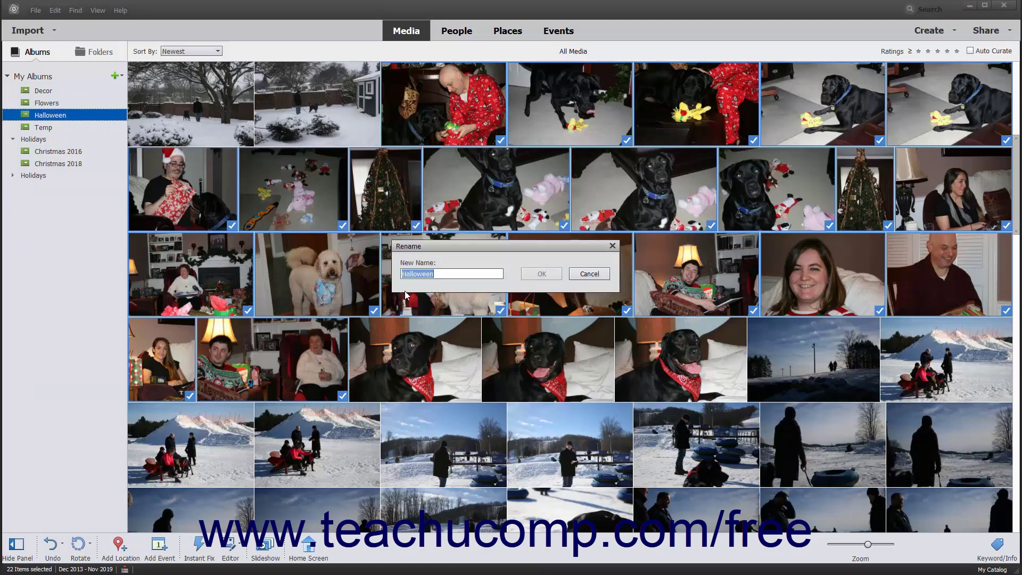
pyautogui.click(440, 273)
pyautogui.write('2015')
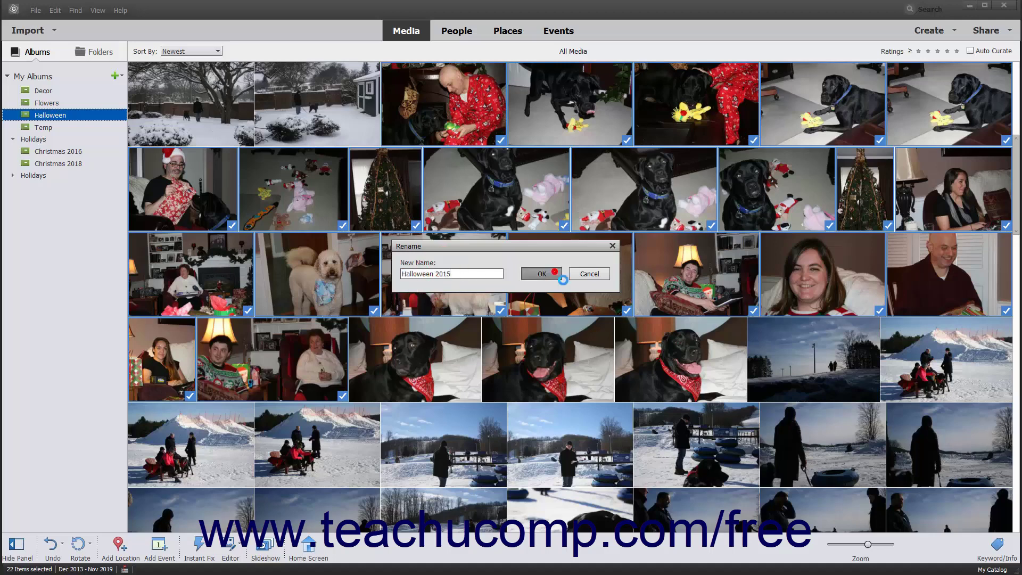
pyautogui.click(554, 274)
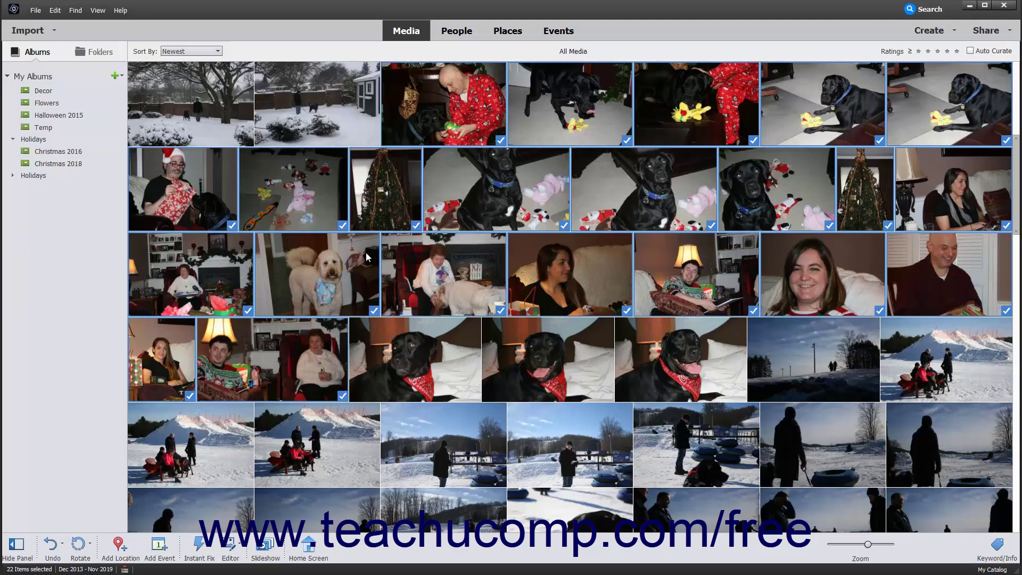
pyautogui.moveTo(365, 255); pyautogui.dragTo(43, 178)
# - Delete the lower duplicate Holidays category and deselect all photos with Ctrl+Shift+A
pyautogui.rightClick(43, 178)
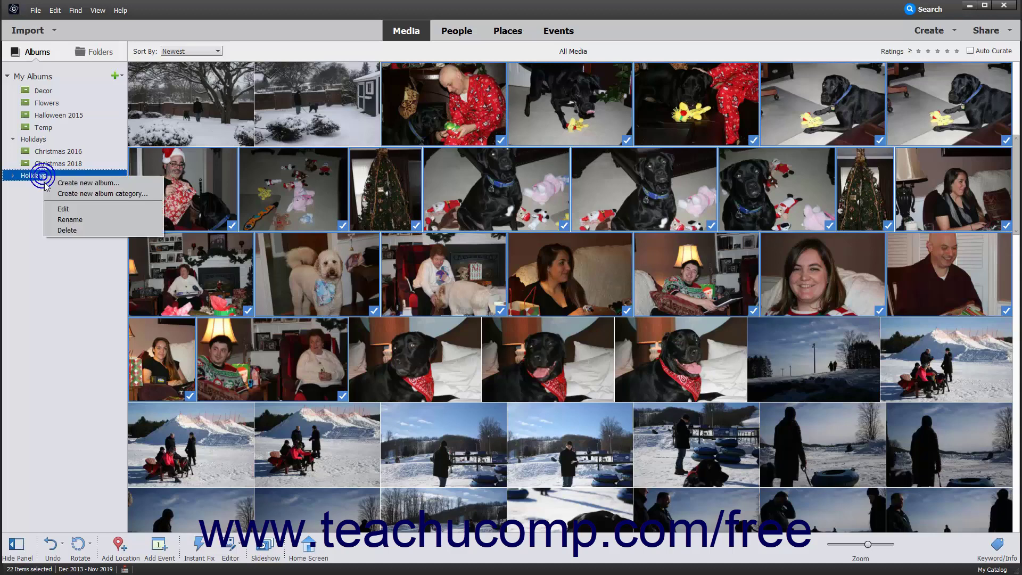
pyautogui.click(64, 229)
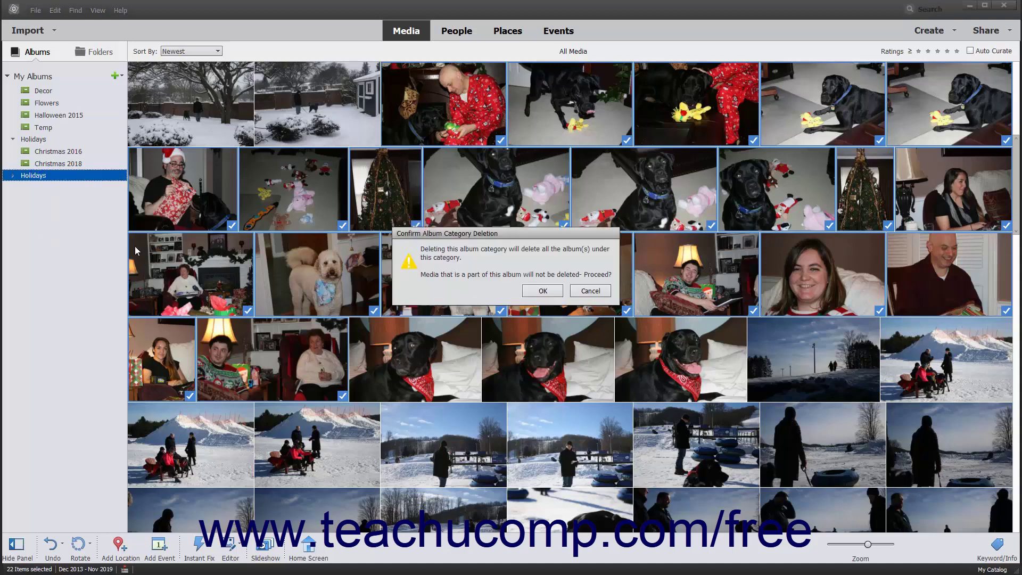
pyautogui.click(531, 292)
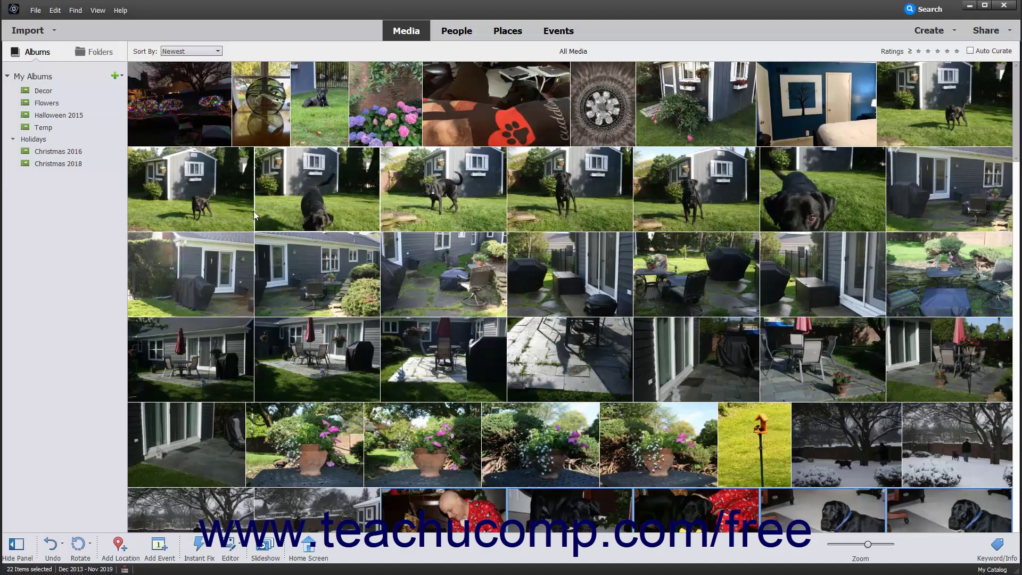
pyautogui.hotkey('ctrl', 'shift', 'a')
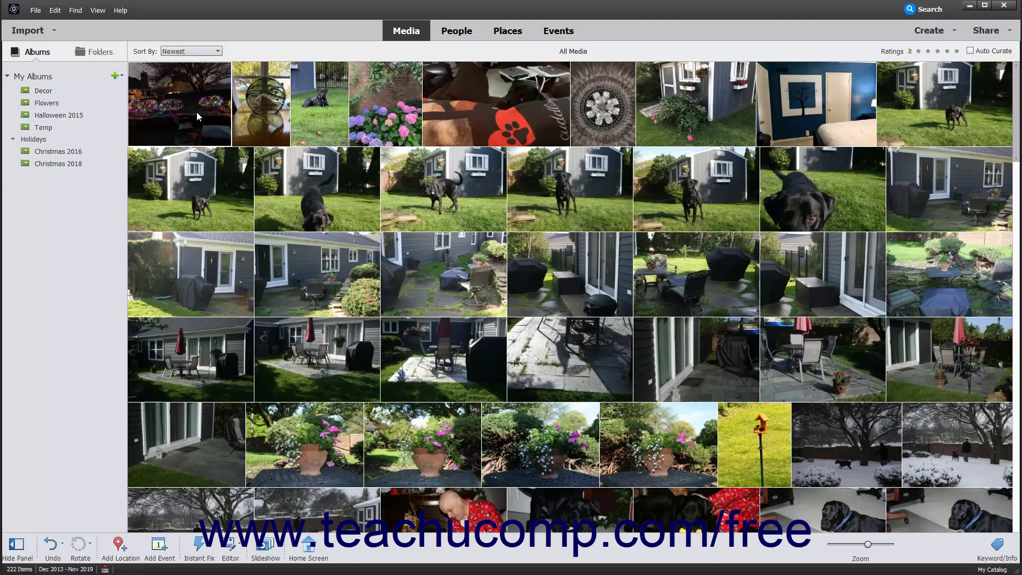
# - Add the first photo, the night-time patio shot with string lights, to Christmas 2018
pyautogui.click(196, 111)
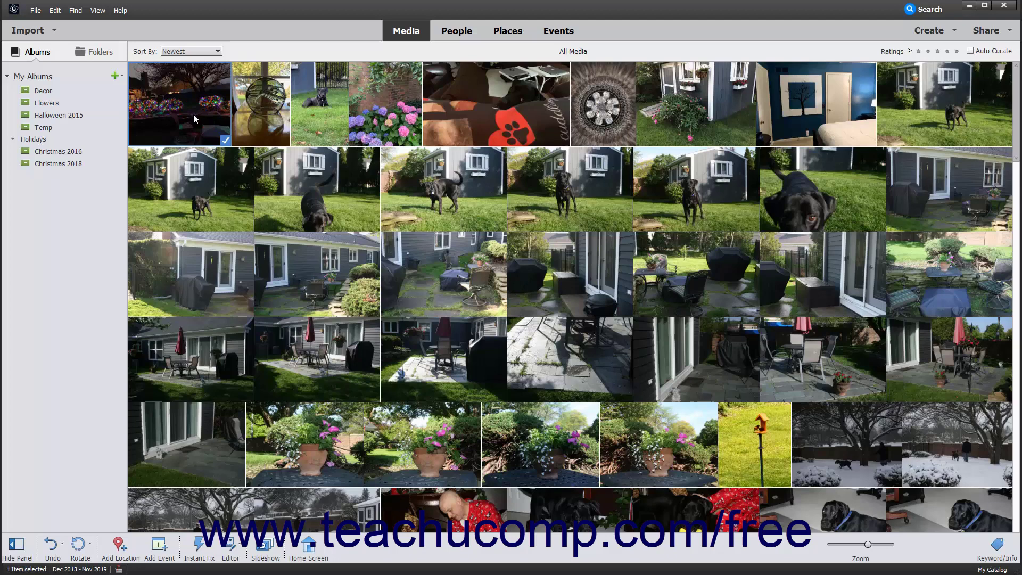
pyautogui.rightClick(79, 164)
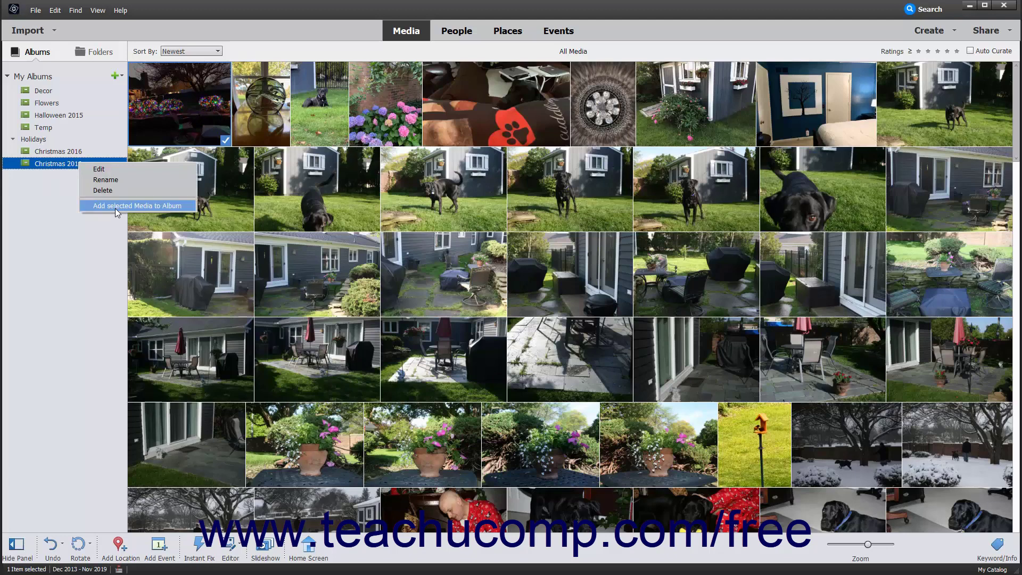
pyautogui.click(115, 208)
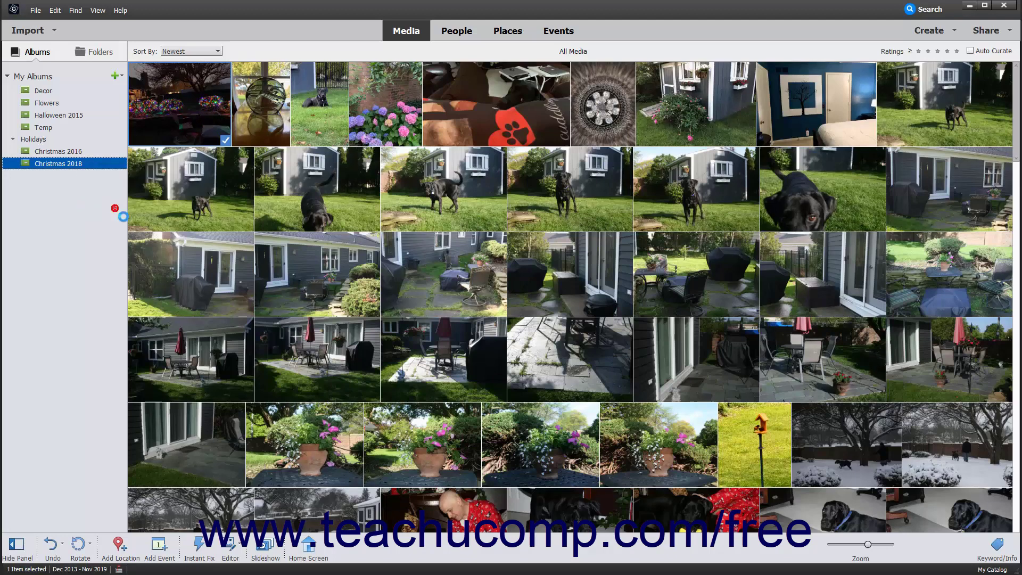